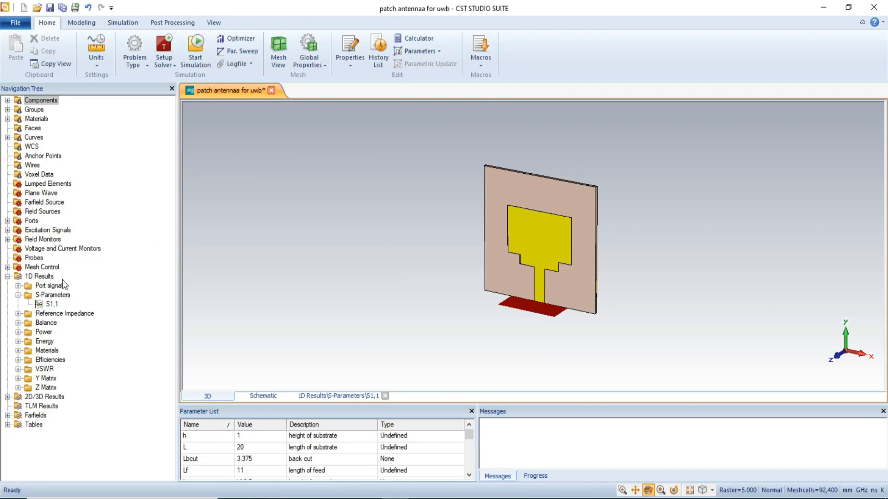
# Open the S1,1 S-parameter plot and set its plot font to Times New Roman, Bold Italic, size 22.
pyautogui.click(49, 304)
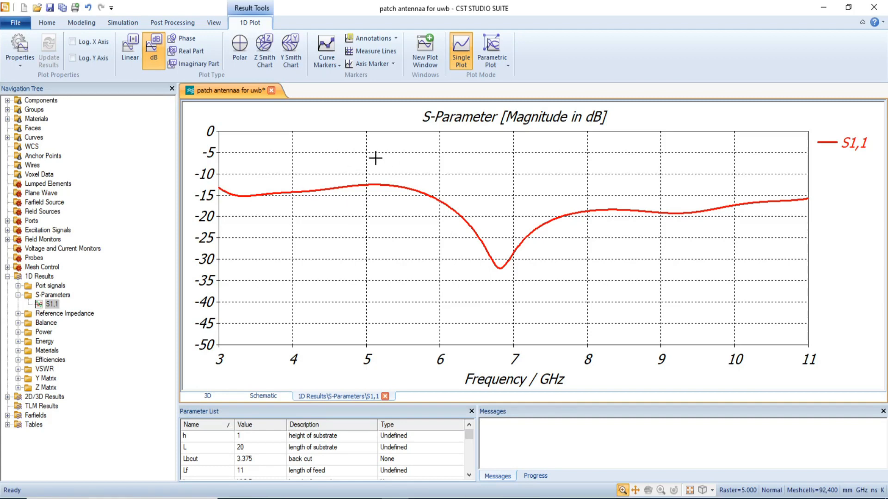
pyautogui.rightClick(345, 162)
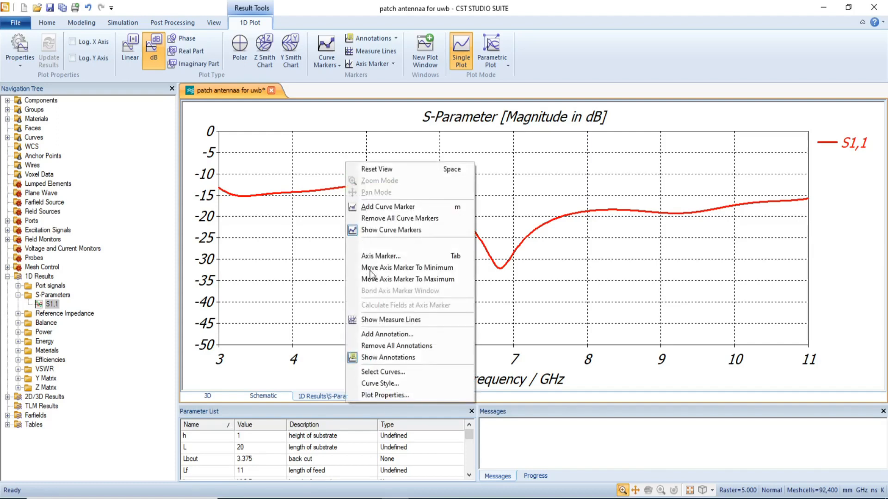
pyautogui.click(376, 396)
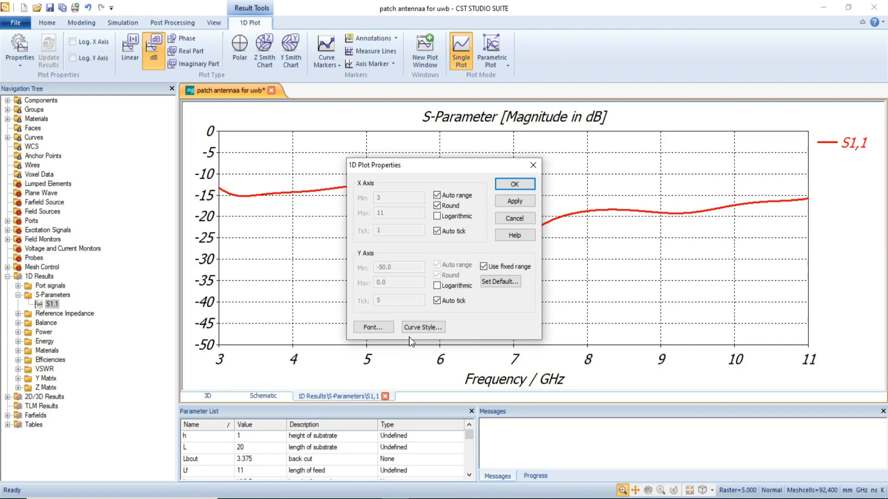
pyautogui.click(378, 326)
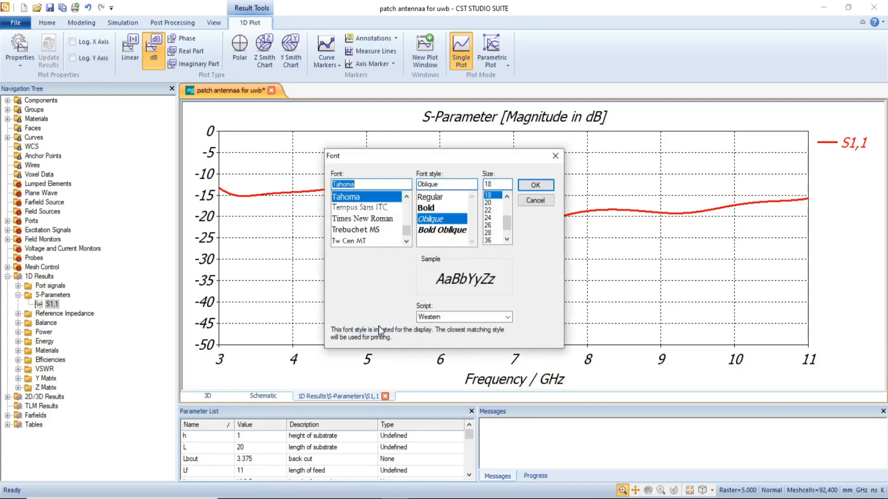
pyautogui.click(372, 220)
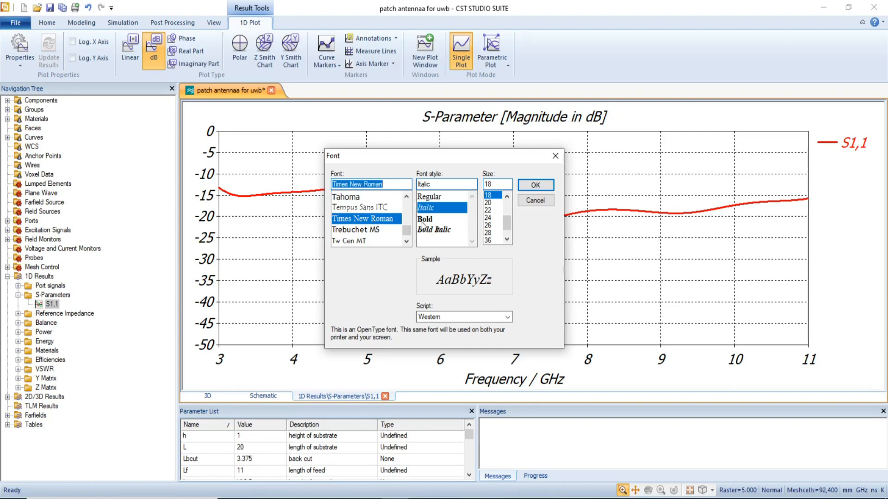
pyautogui.click(430, 222)
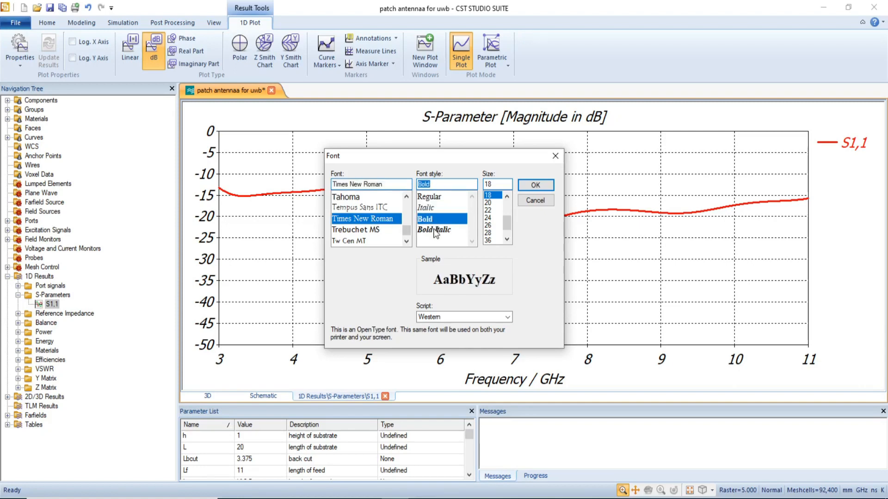
pyautogui.click(435, 231)
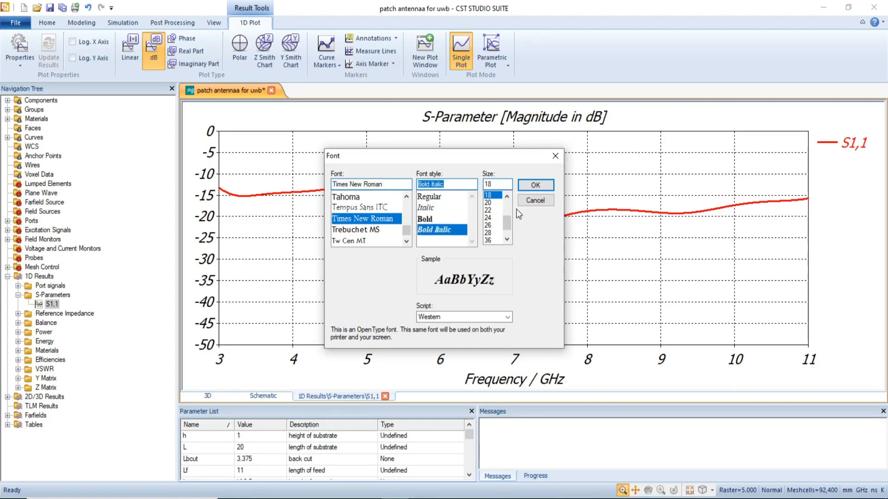
pyautogui.click(506, 198)
pyautogui.click(490, 218)
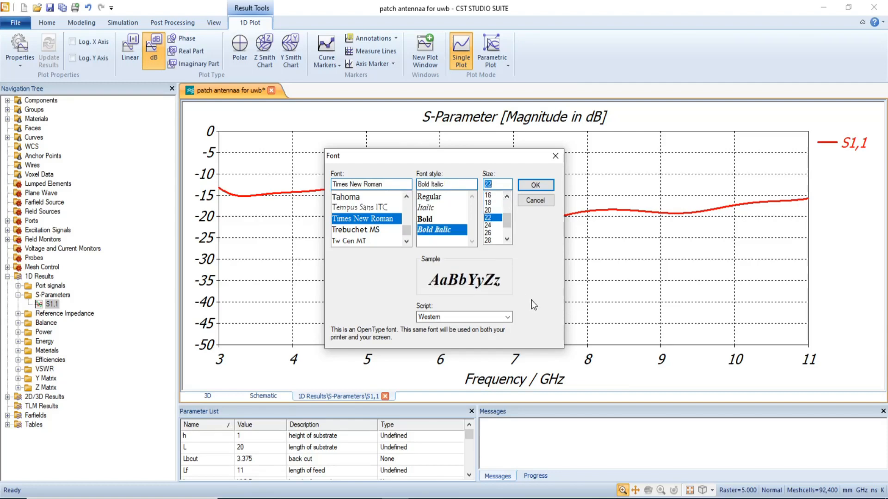
pyautogui.click(507, 317)
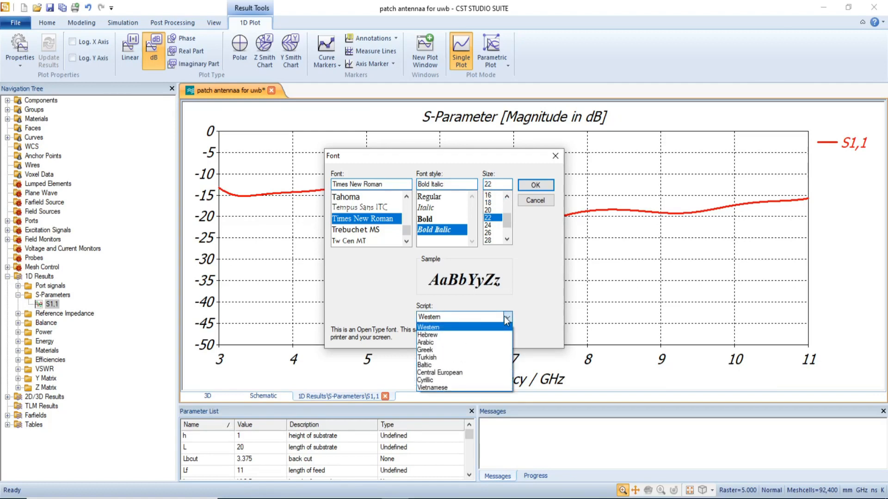
pyautogui.click(450, 327)
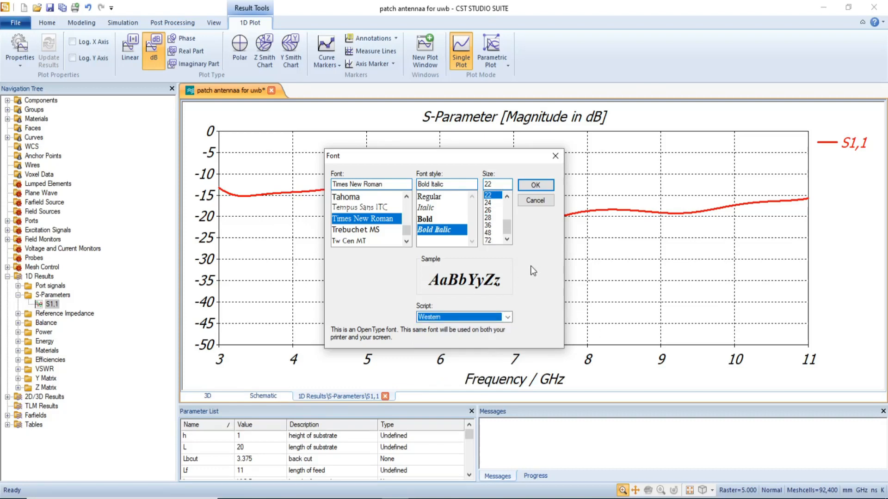
pyautogui.click(536, 186)
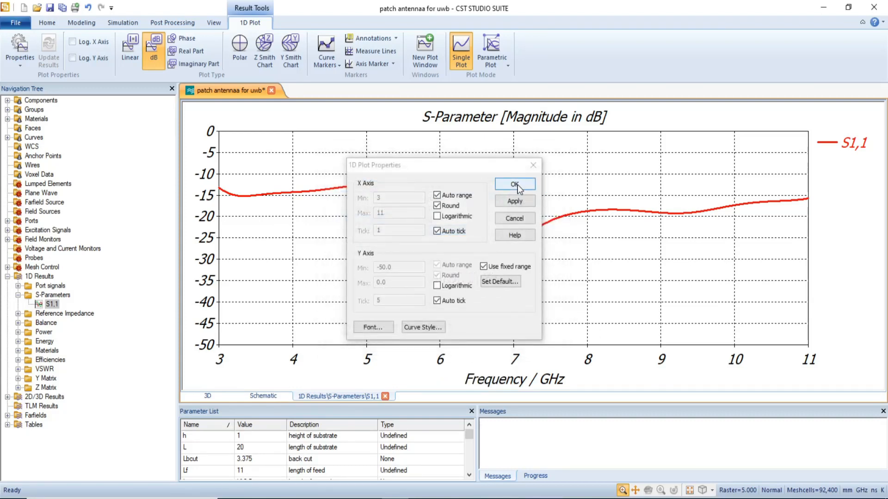
pyautogui.click(515, 184)
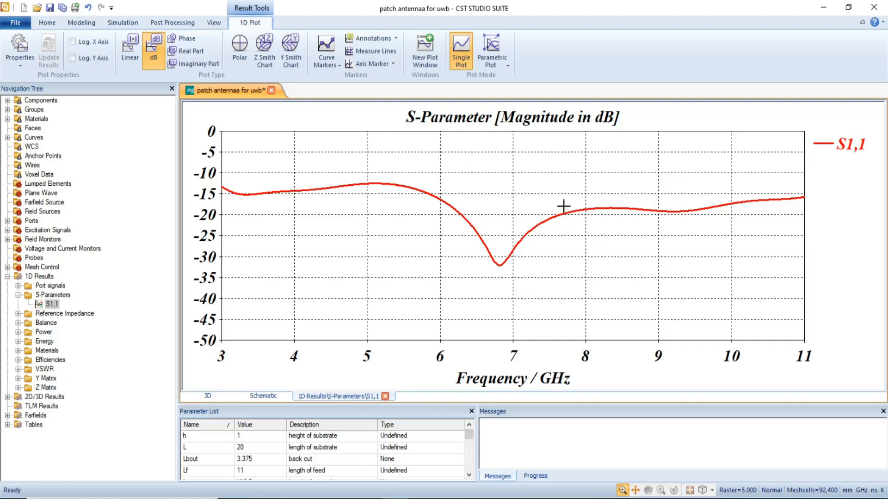
# Reopen the plot properties and set the S1,1 curve's line style to auto grey.
pyautogui.rightClick(398, 173)
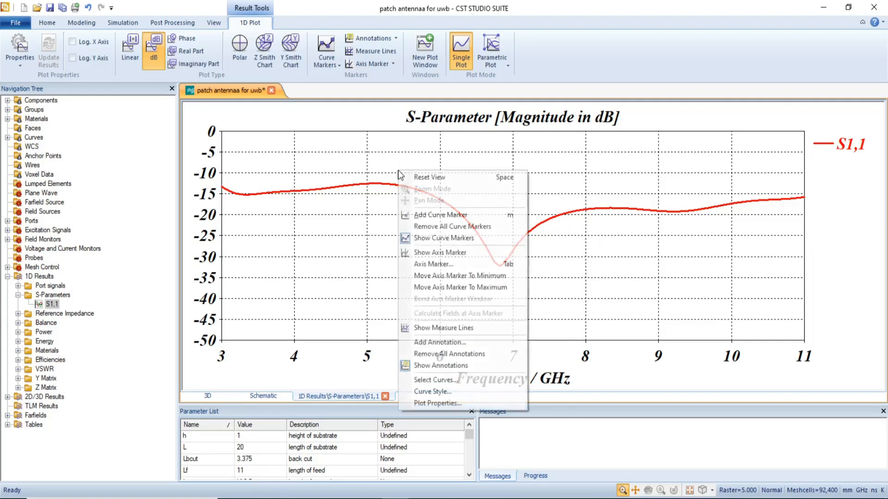
pyautogui.click(424, 404)
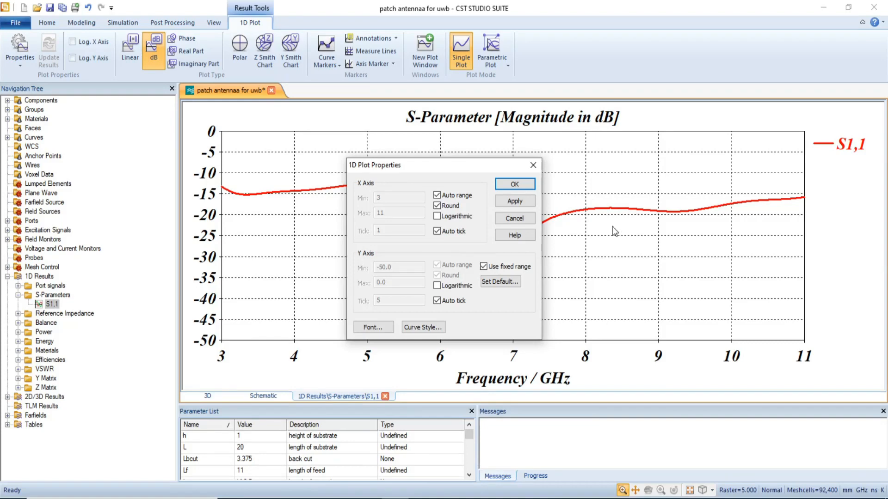
pyautogui.click(419, 328)
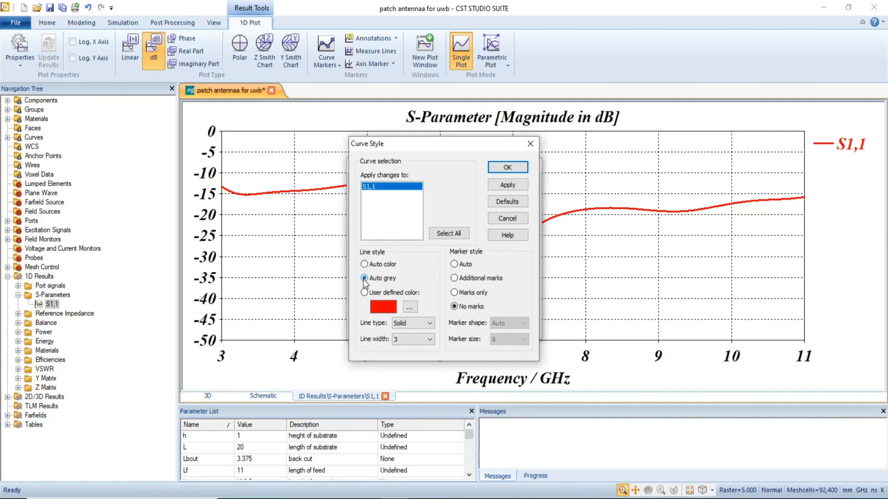
pyautogui.click(508, 167)
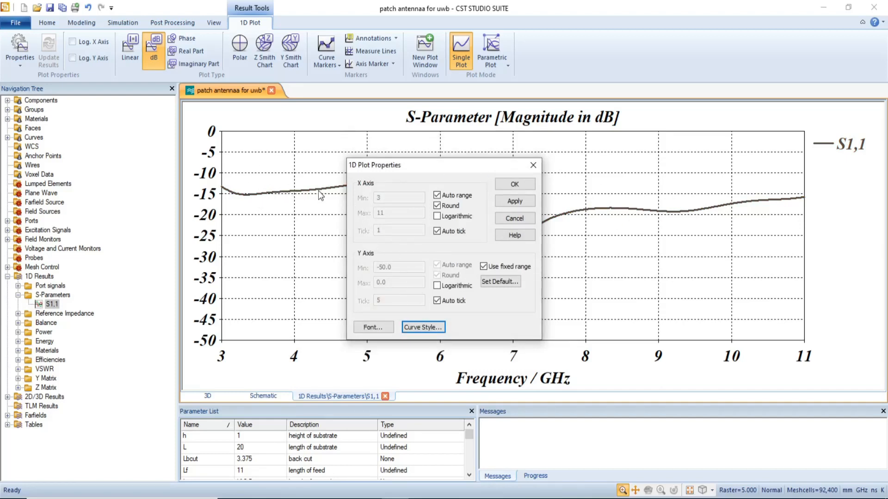
# Give the S1,1 curve a user-defined green line colour.
pyautogui.click(423, 326)
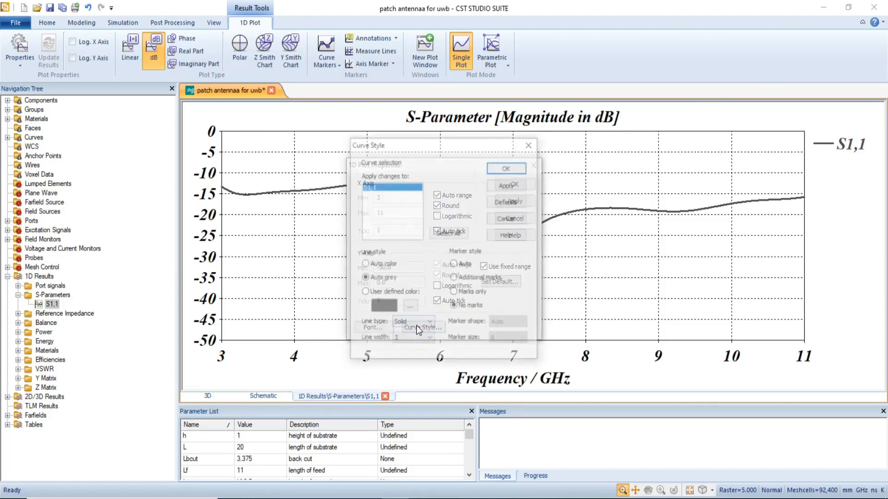
pyautogui.click(363, 293)
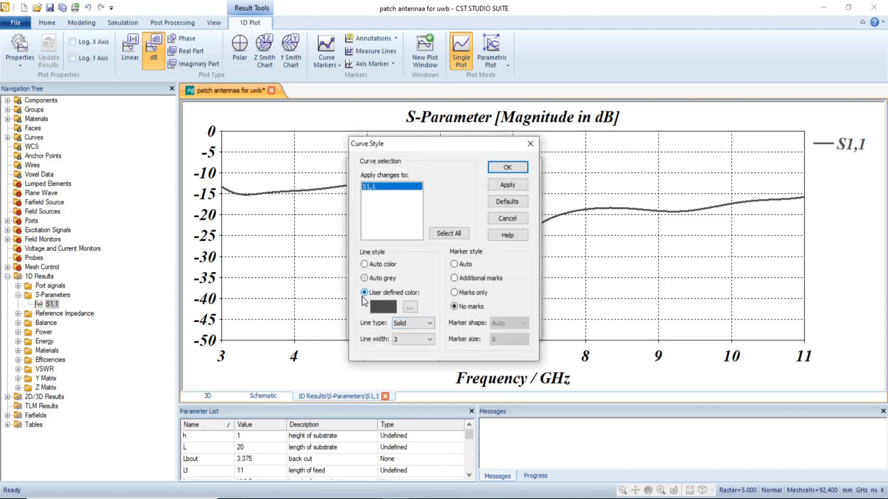
pyautogui.click(410, 308)
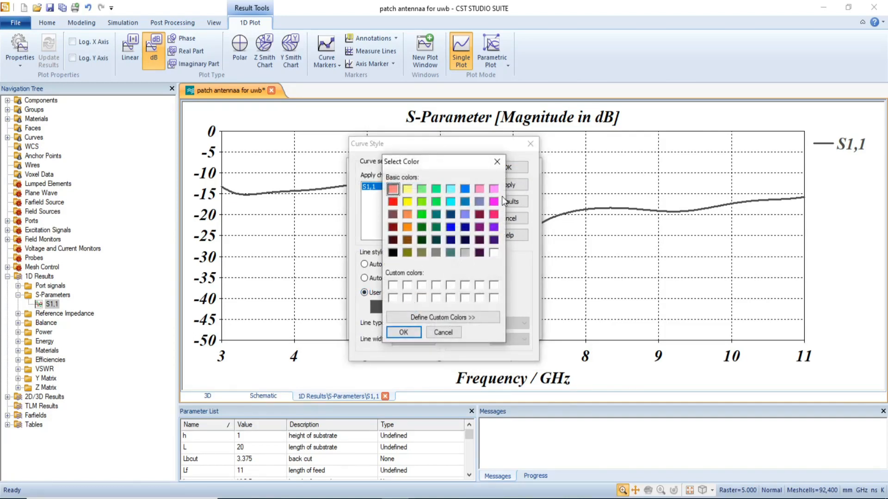
pyautogui.click(421, 214)
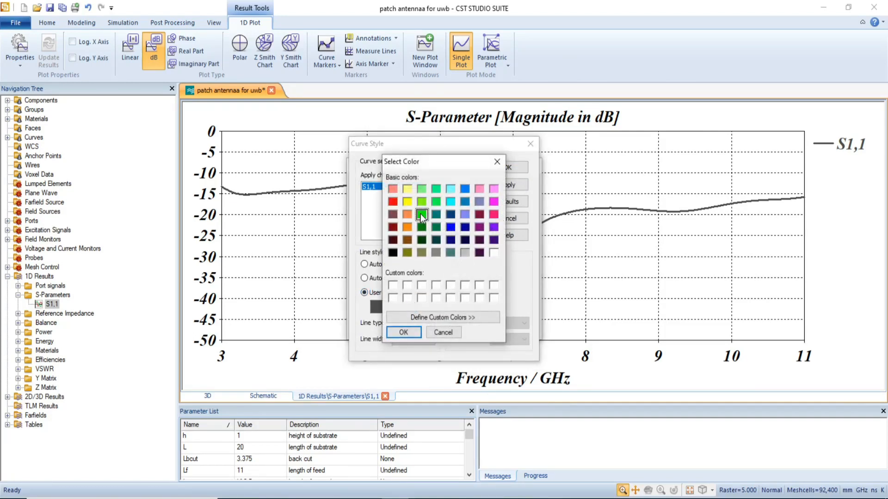
pyautogui.click(403, 332)
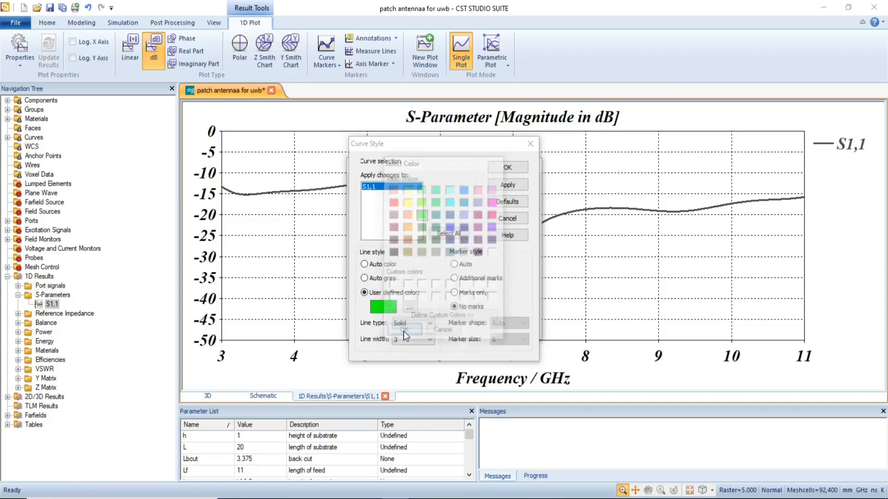
pyautogui.click(509, 168)
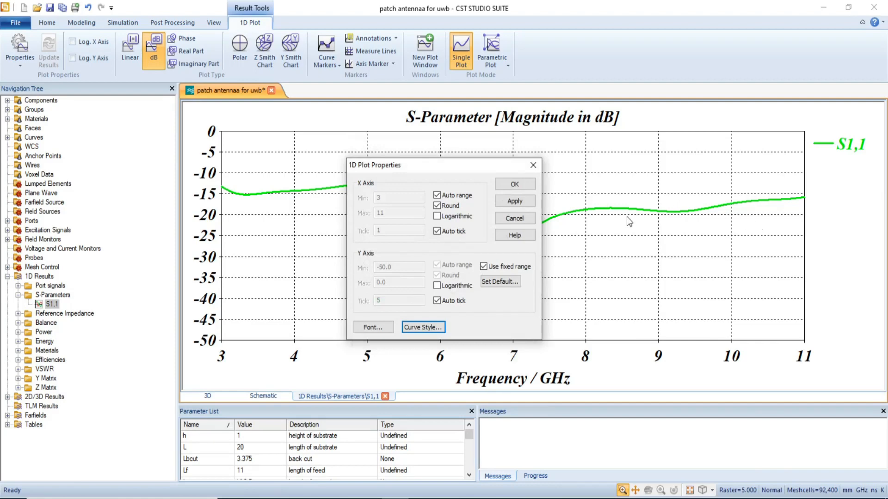
# Set the S1,1 curve's line type to Dashed.
pyautogui.click(432, 328)
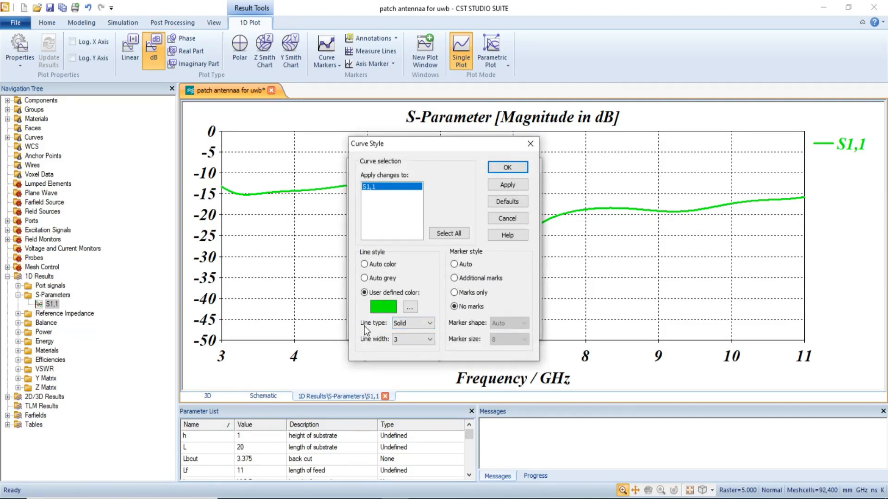
pyautogui.click(407, 323)
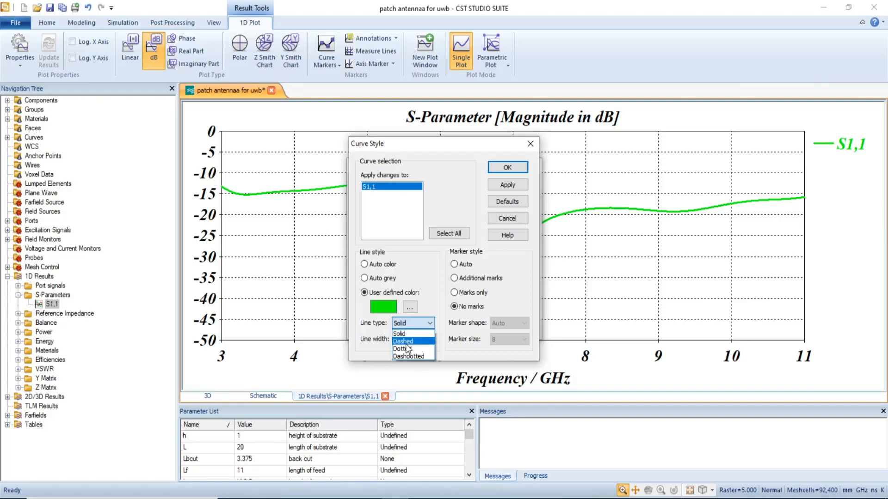
pyautogui.click(404, 341)
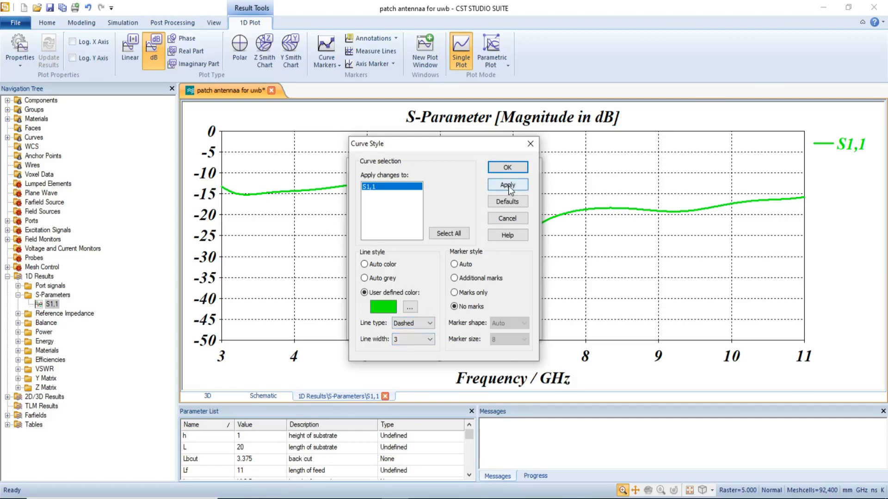
pyautogui.click(507, 167)
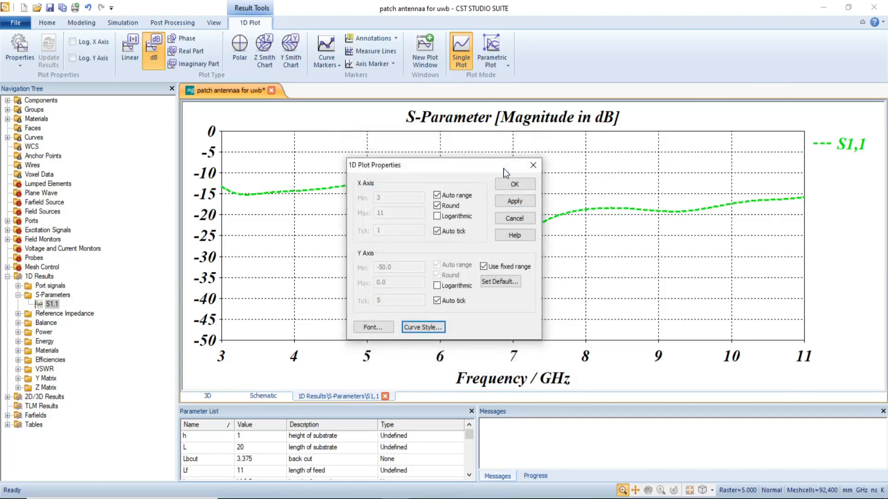
# Set the S1,1 curve's line width to 6.
pyautogui.moveTo(472, 171); pyautogui.dragTo(354, 248)
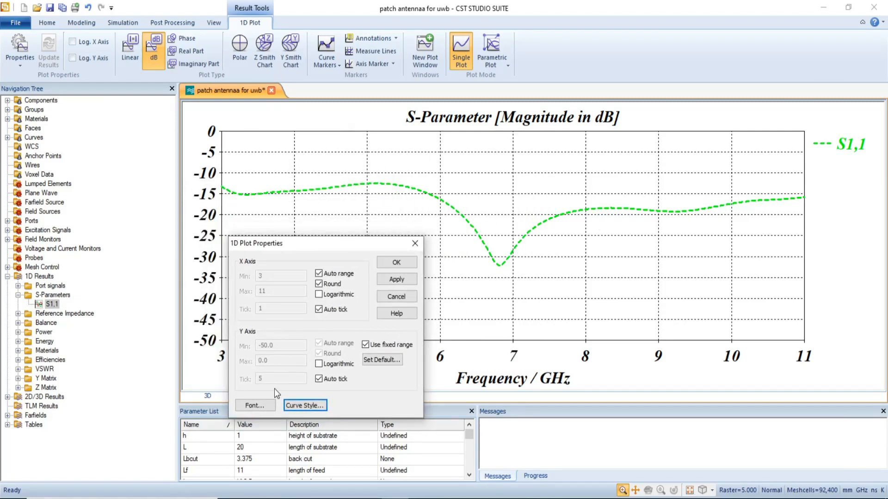
pyautogui.click(305, 406)
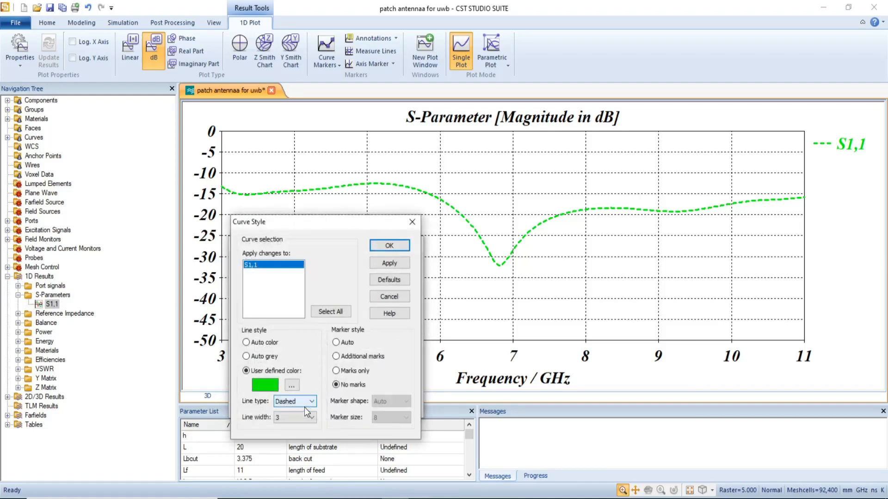
pyautogui.click(293, 418)
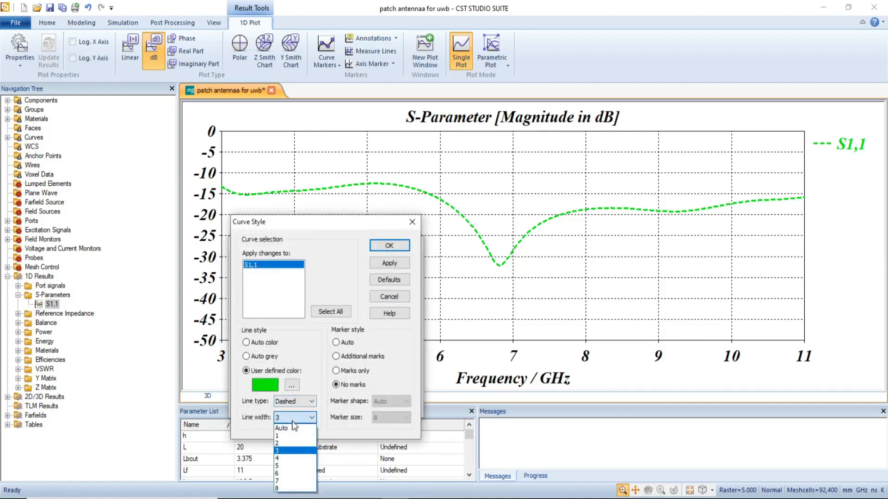
pyautogui.click(284, 473)
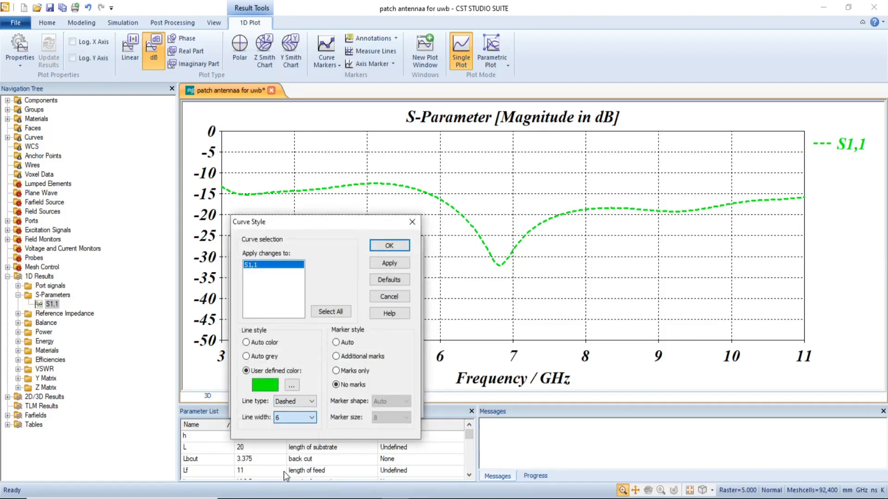
pyautogui.click(395, 249)
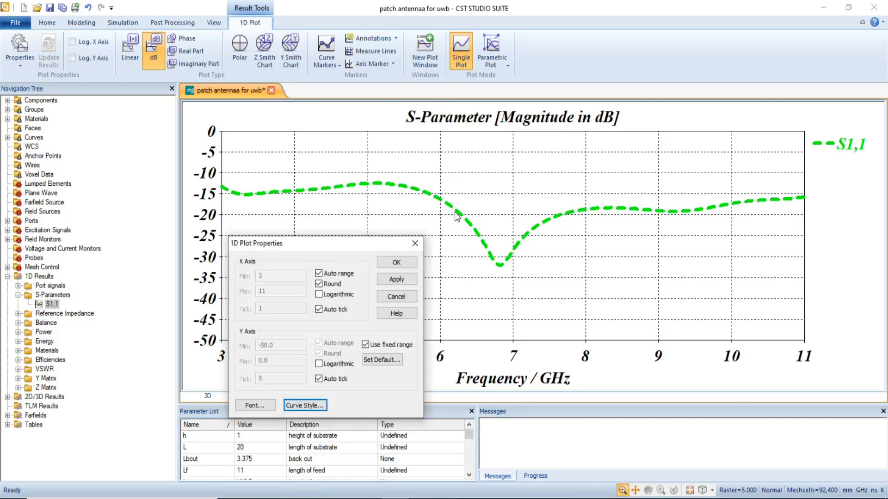
# Change the S1,1 curve's line type to Dotted.
pyautogui.click(297, 404)
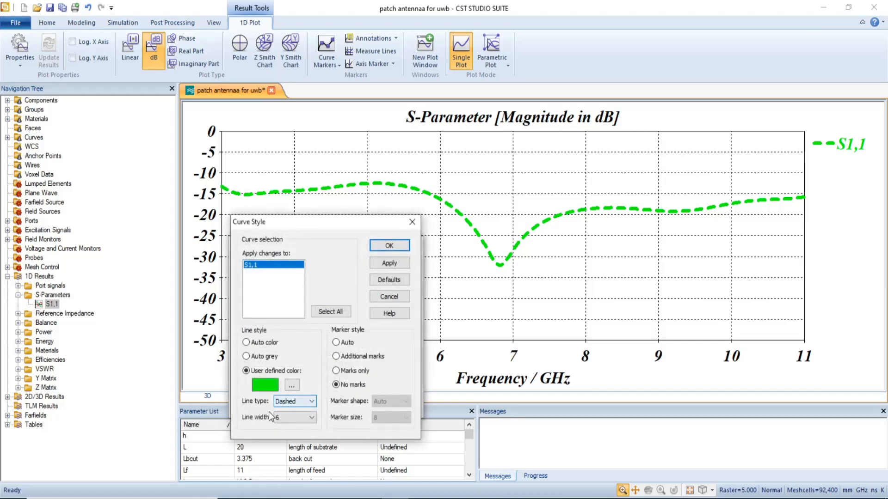
pyautogui.click(302, 402)
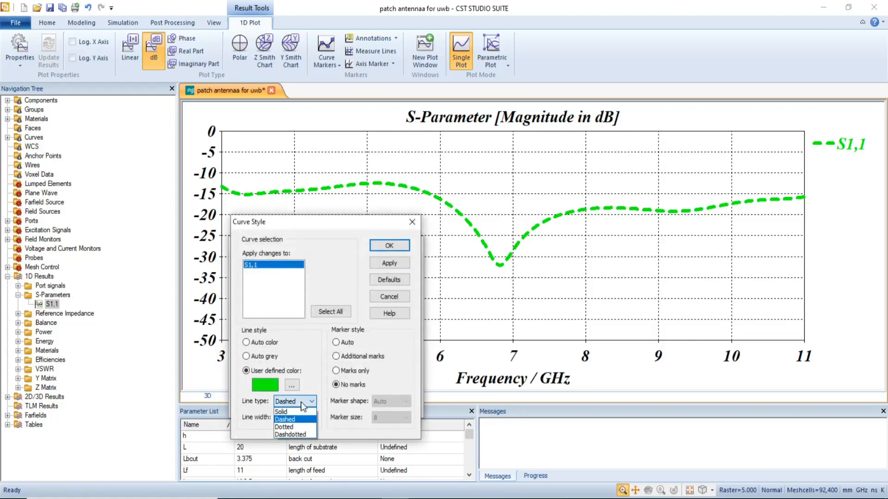
pyautogui.click(290, 427)
pyautogui.click(387, 246)
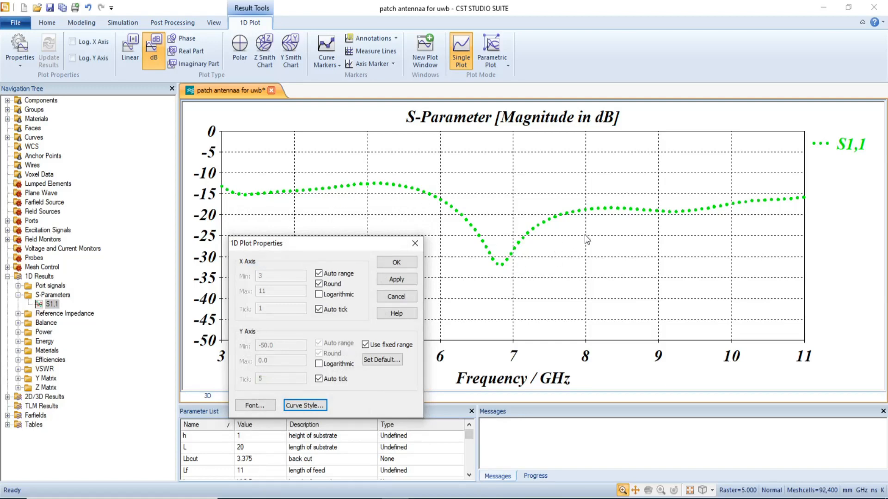
# Change the S1,1 curve's line type to Dashdotted.
pyautogui.click(292, 406)
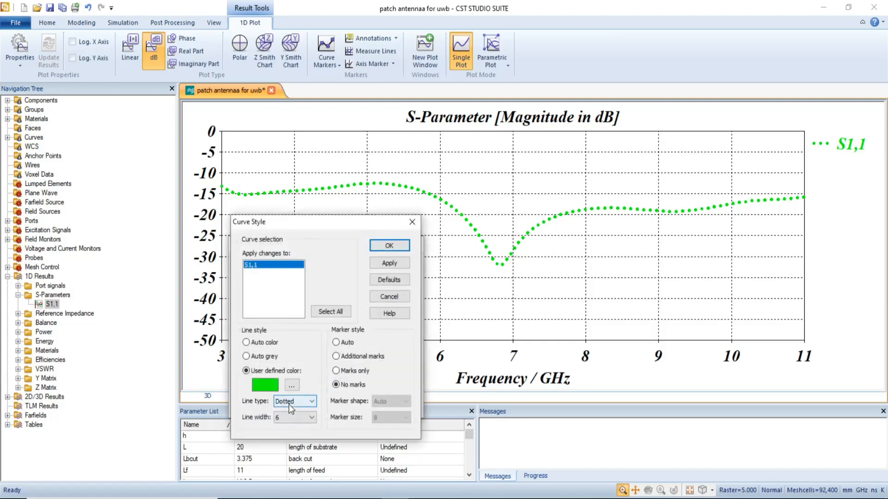
pyautogui.click(288, 404)
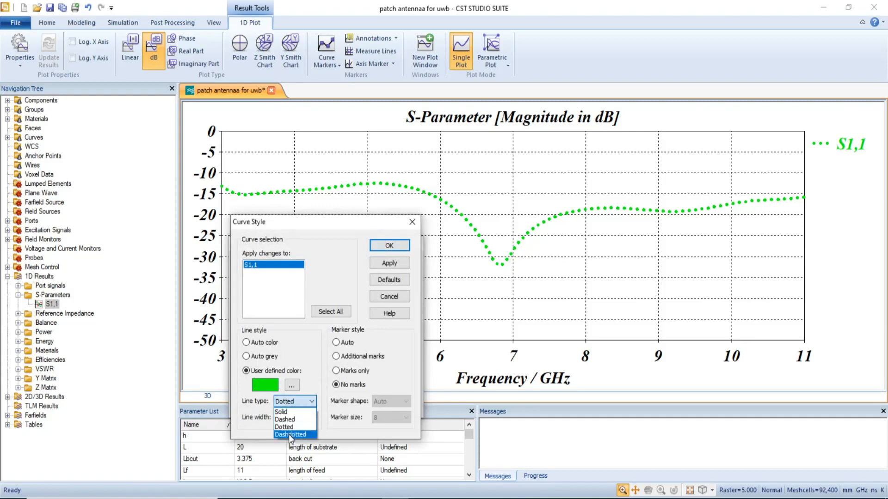
pyautogui.click(287, 436)
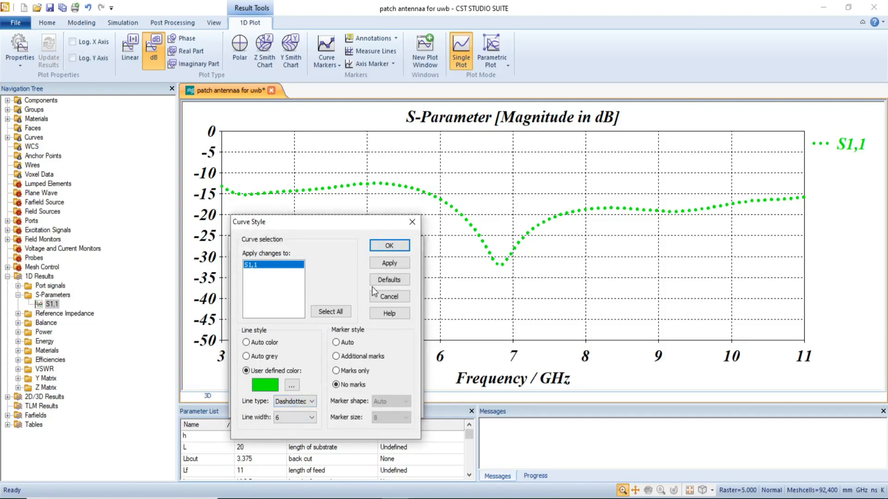
pyautogui.click(383, 249)
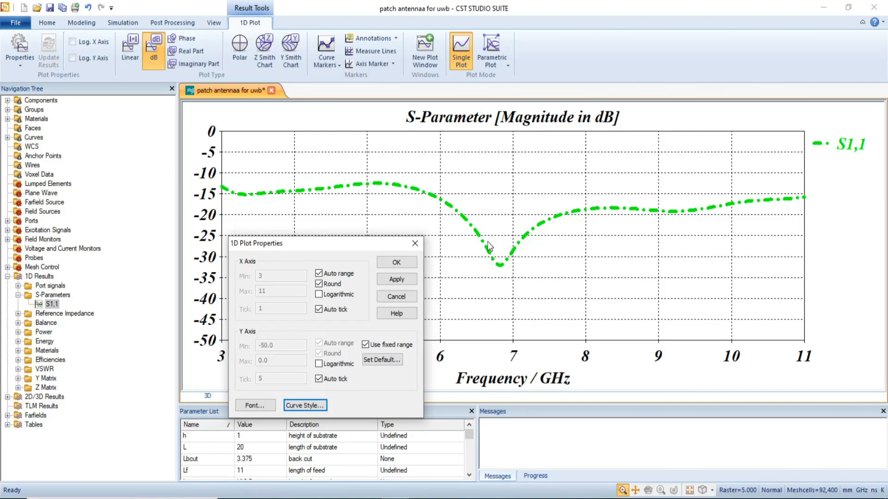
# Add additional marks to the S1,1 curve as its marker style.
pyautogui.click(303, 406)
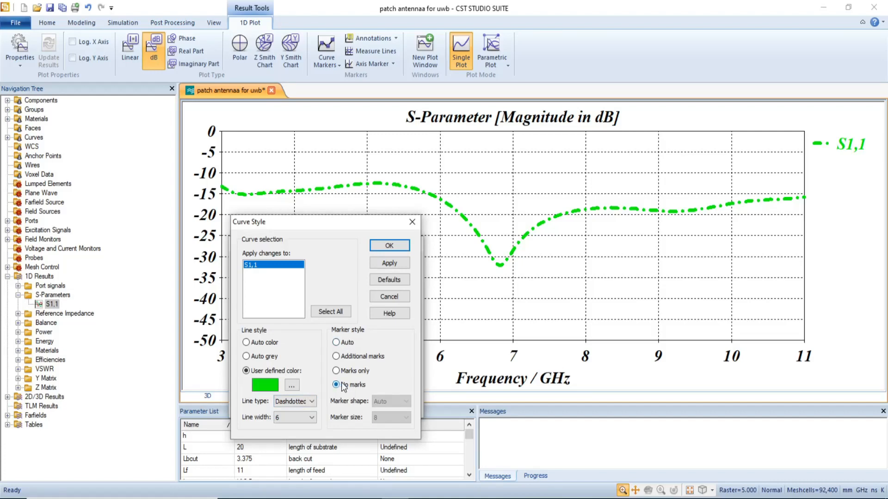
pyautogui.click(336, 343)
pyautogui.click(336, 356)
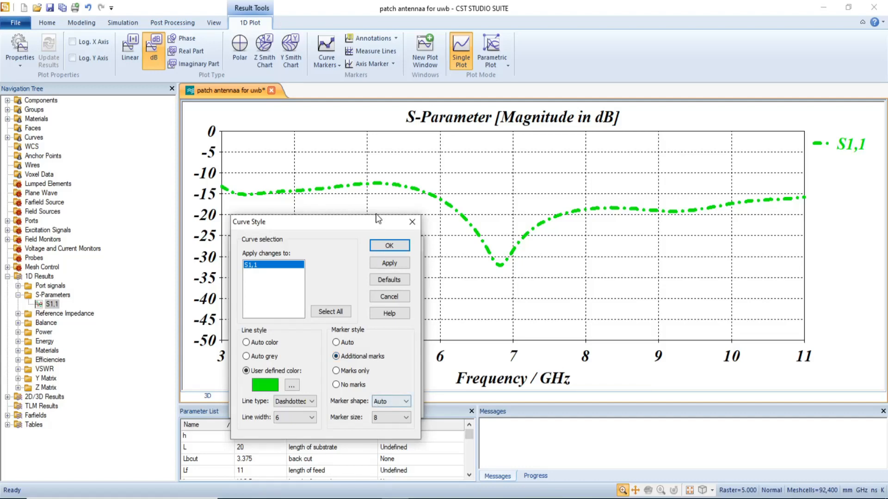
pyautogui.click(388, 246)
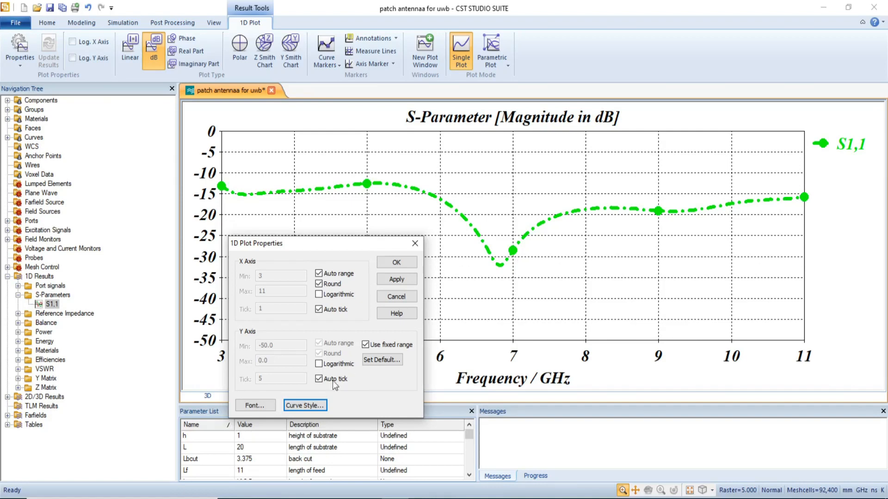
# Set the S1,1 curve's marker shape to Diamond and marker size to 5.
pyautogui.click(315, 406)
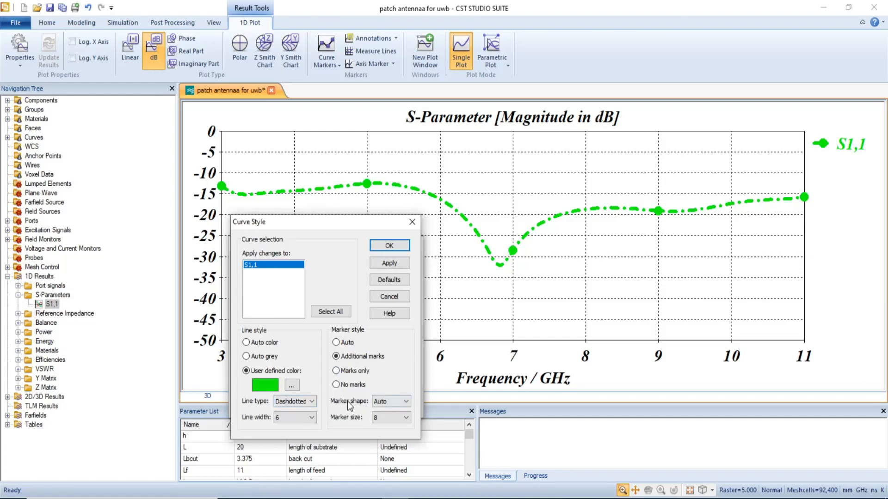
pyautogui.click(393, 402)
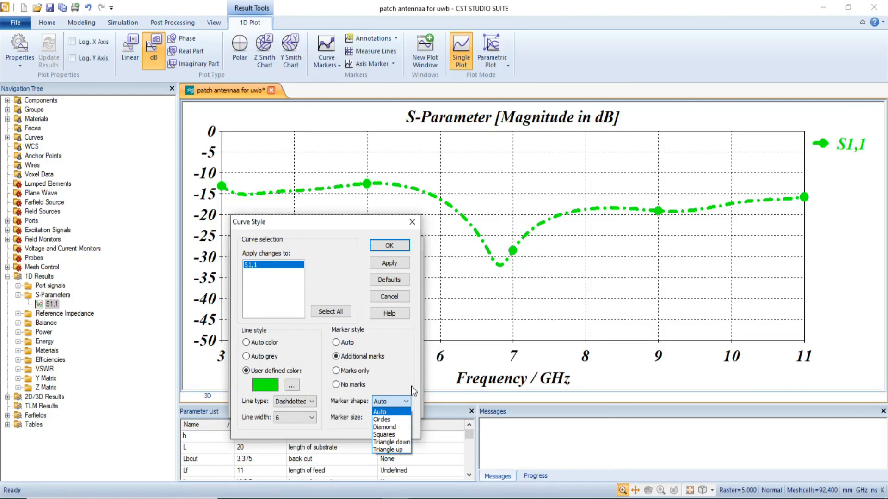
pyautogui.click(384, 427)
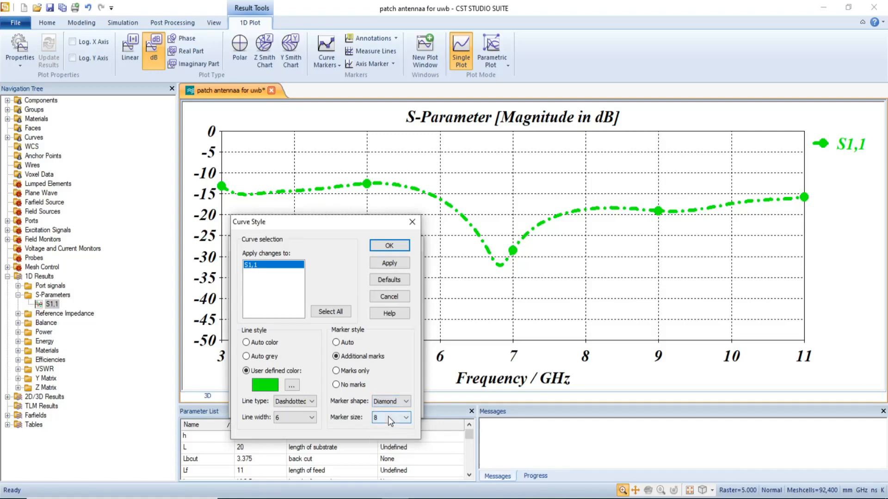
pyautogui.click(388, 418)
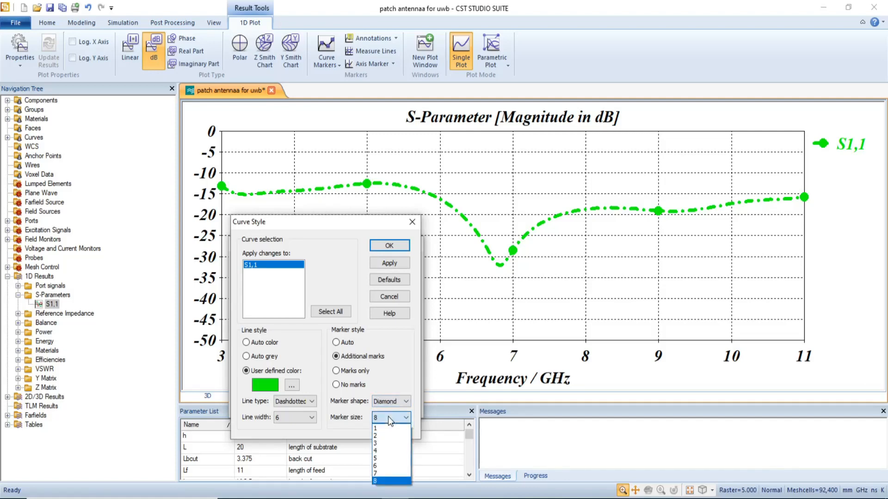
pyautogui.click(384, 459)
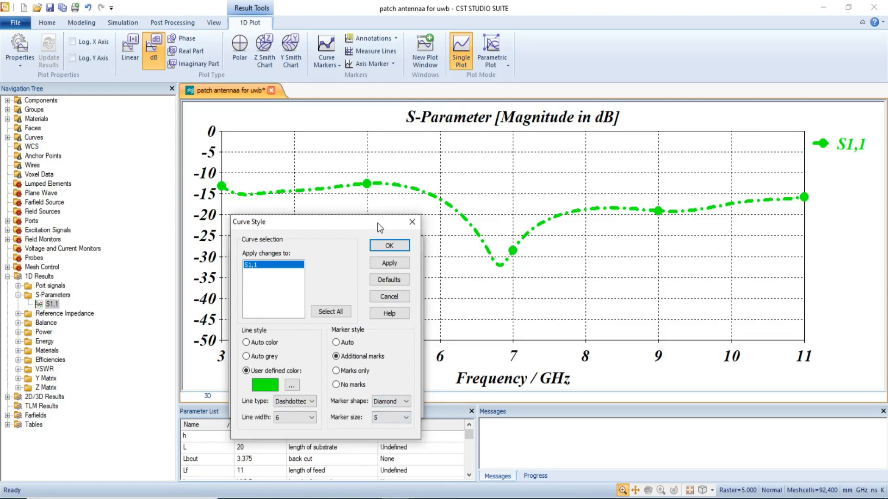
pyautogui.click(389, 246)
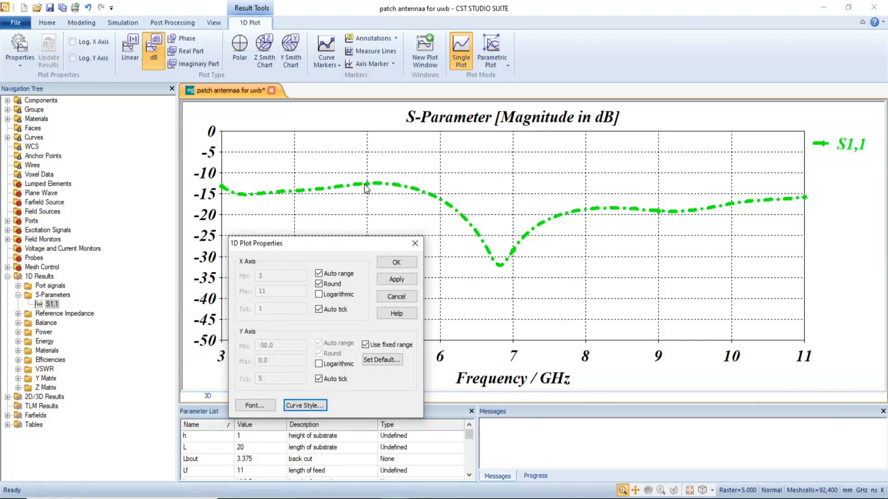
# Set the S1,1 curve's marker size to 8.
pyautogui.click(307, 405)
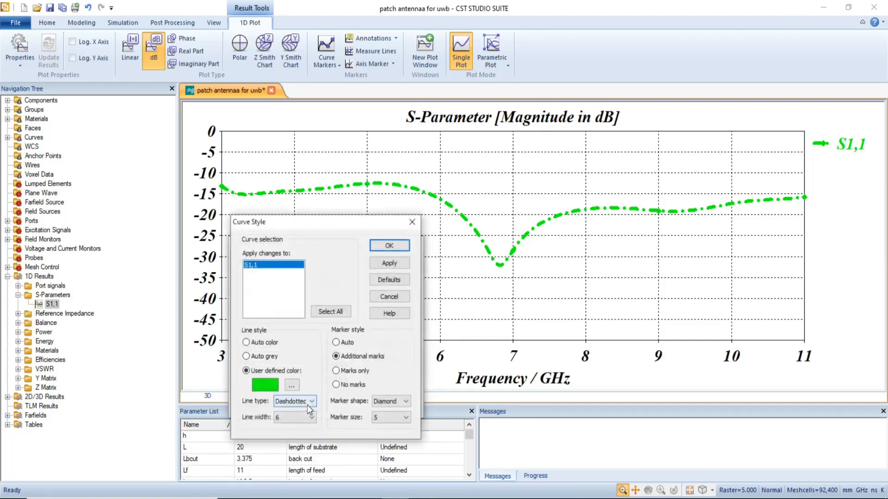
pyautogui.click(390, 417)
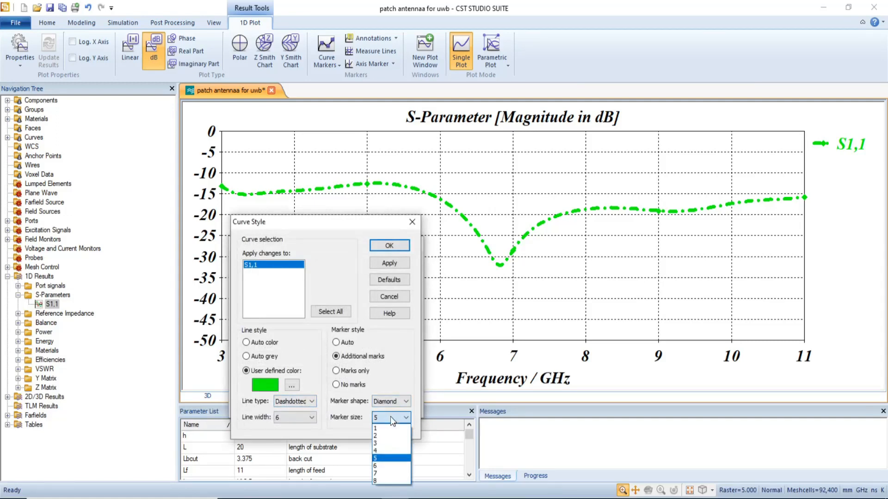
pyautogui.click(381, 478)
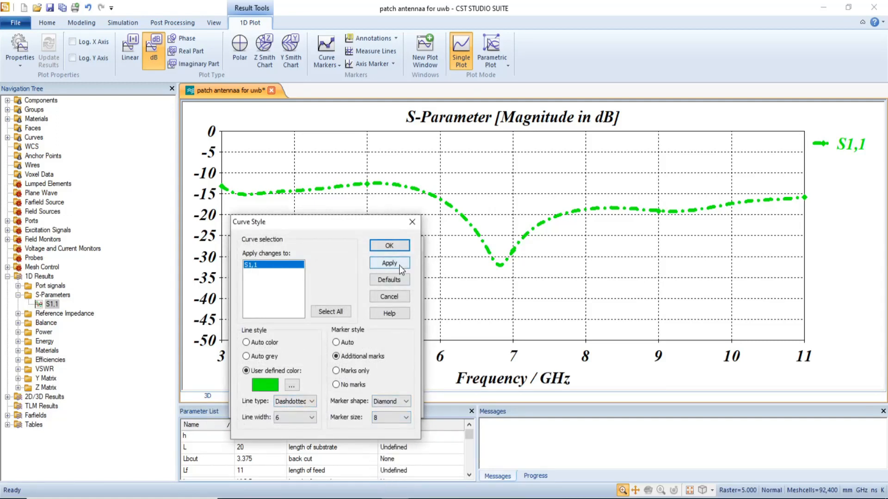
pyautogui.click(389, 245)
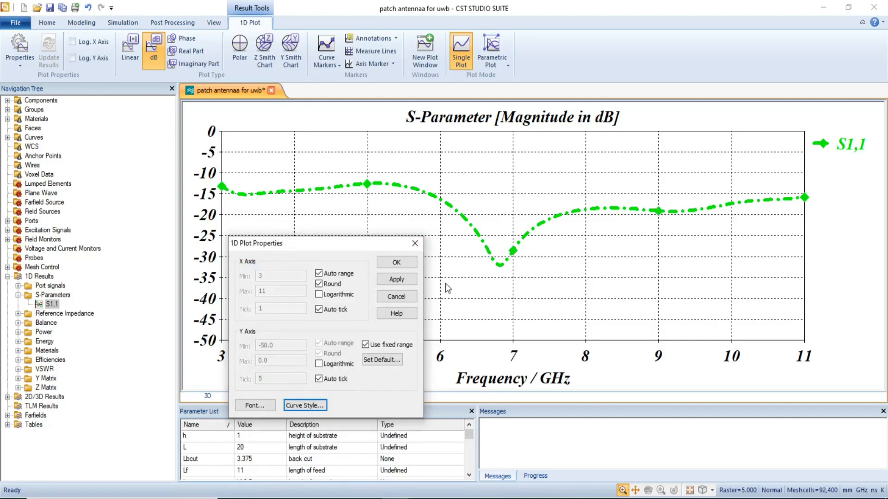
# Change the S1,1 curve's marker shape to Triangle up.
pyautogui.click(303, 405)
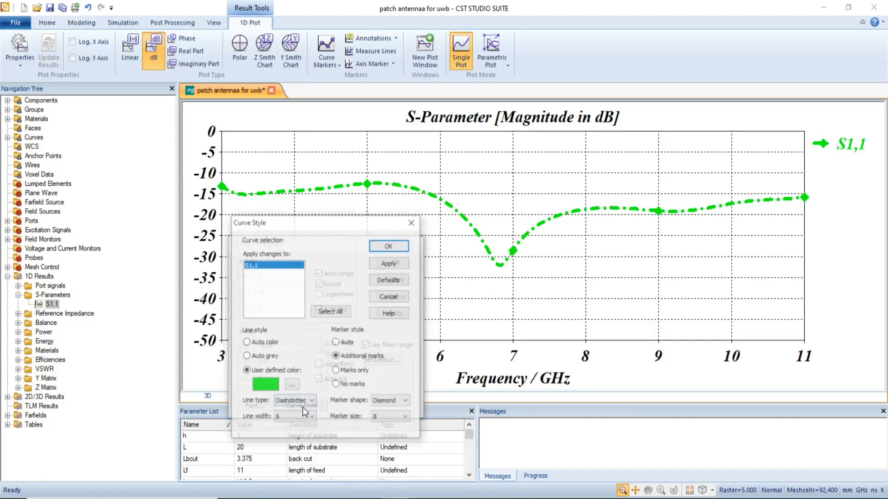
pyautogui.click(397, 405)
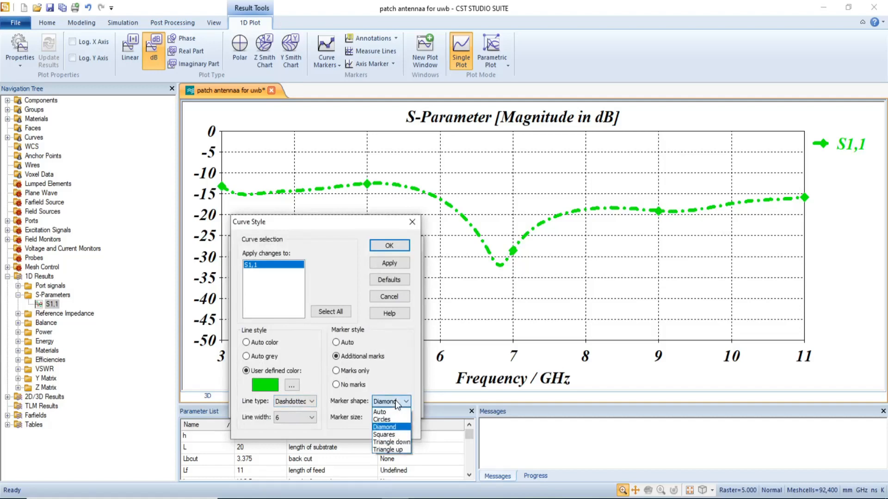
pyautogui.click(394, 450)
pyautogui.click(377, 245)
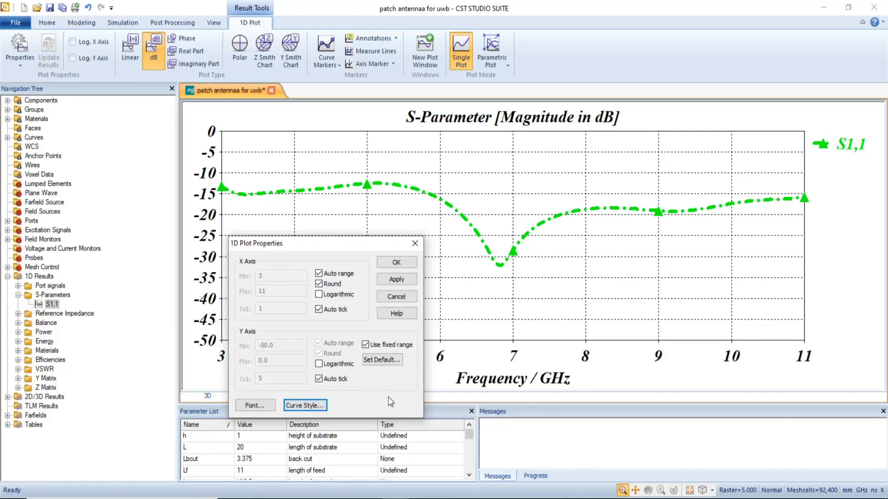
# Set the Y axis default dB range to a minimum of -70 and a maximum of -10, correcting the minimum entry.
pyautogui.click(380, 359)
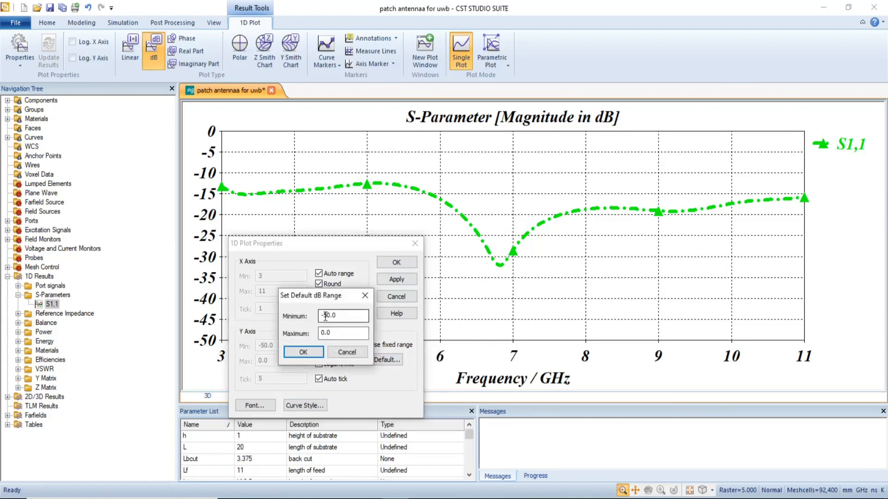
pyautogui.moveTo(324, 316); pyautogui.dragTo(328, 316)
pyautogui.write('-70')
pyautogui.click(325, 333)
pyautogui.doubleClick(325, 332)
pyautogui.write('-10.0')
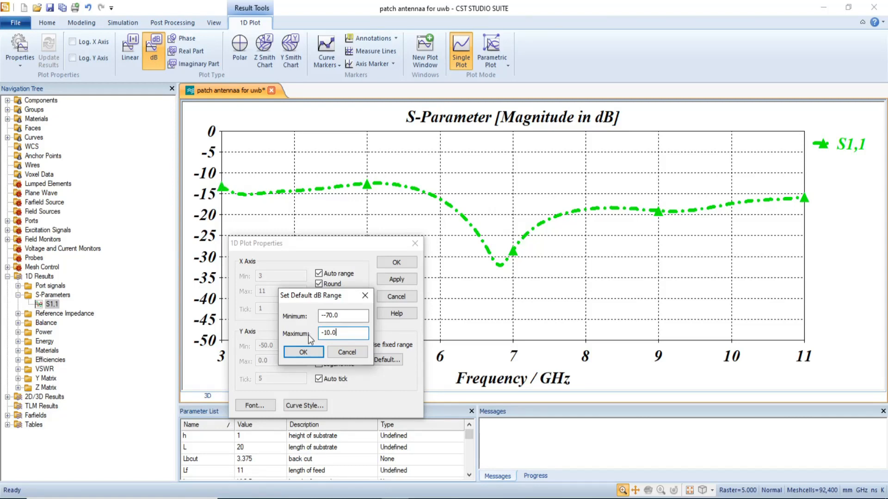
pyautogui.click(302, 353)
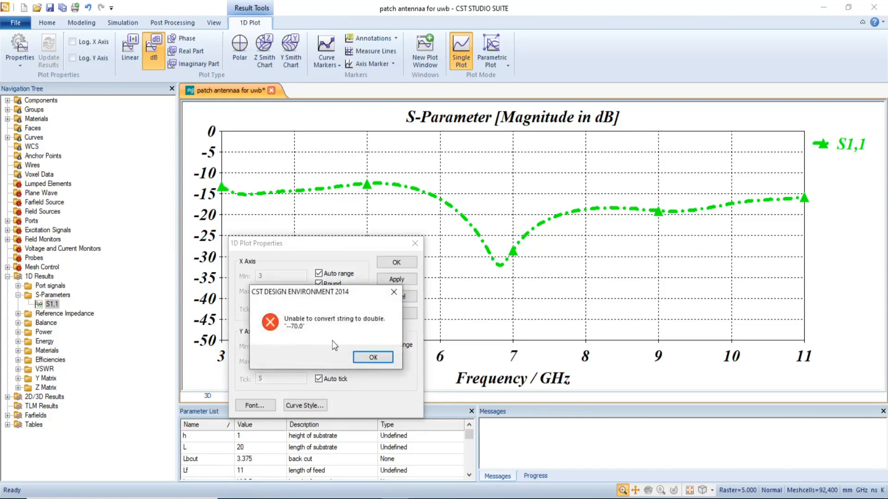
pyautogui.click(372, 358)
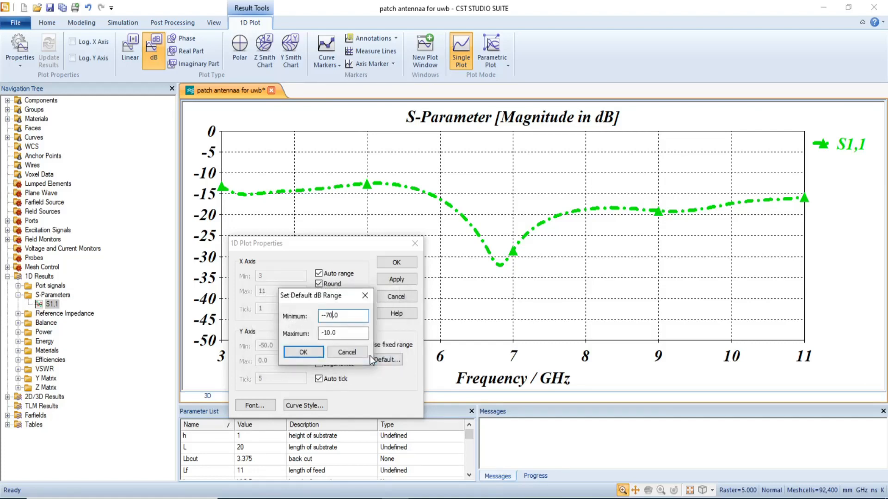
pyautogui.click(323, 317)
pyautogui.press('Delete')
pyautogui.click(304, 352)
pyautogui.click(389, 262)
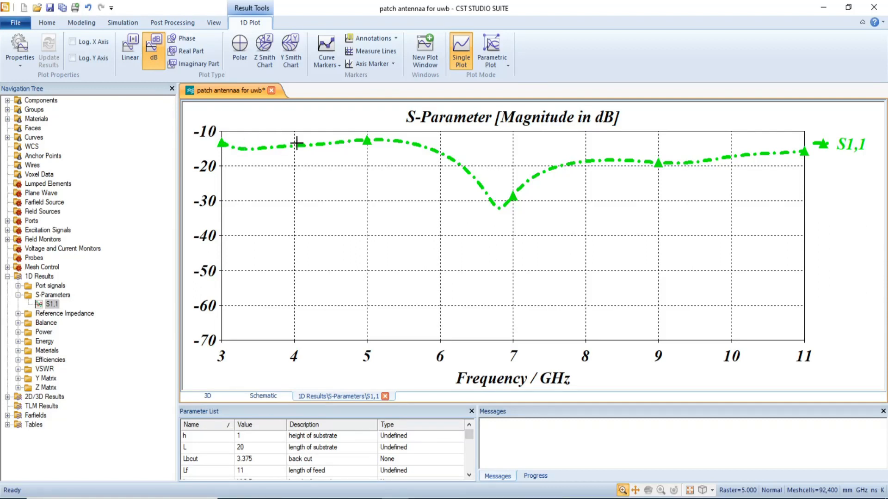
# Reopen the plot properties and change the default dB range maximum to 0.0.
pyautogui.rightClick(292, 179)
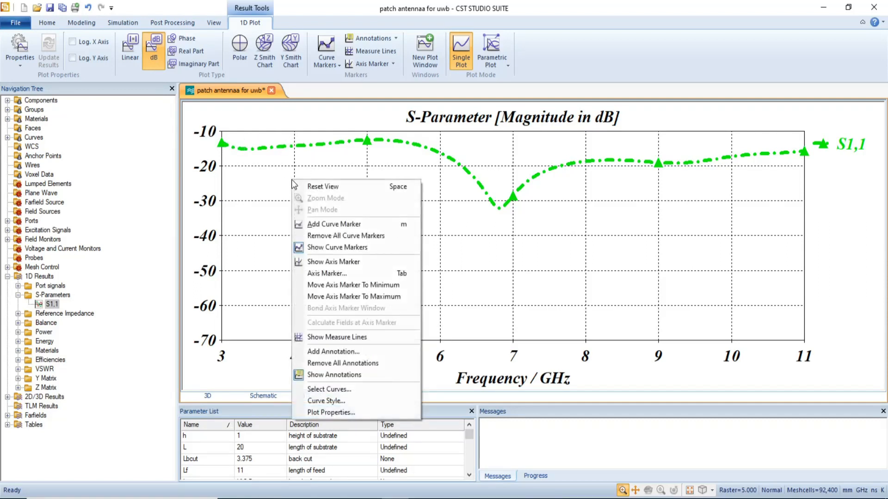
pyautogui.click(326, 412)
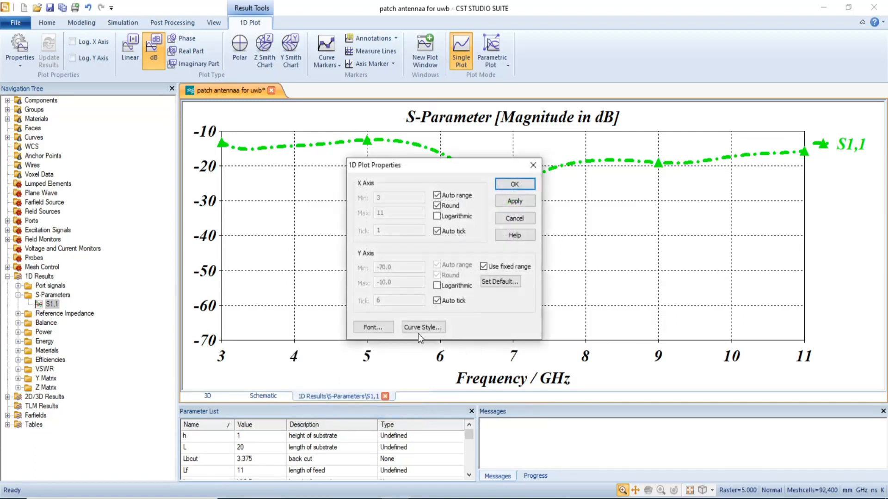
pyautogui.click(496, 284)
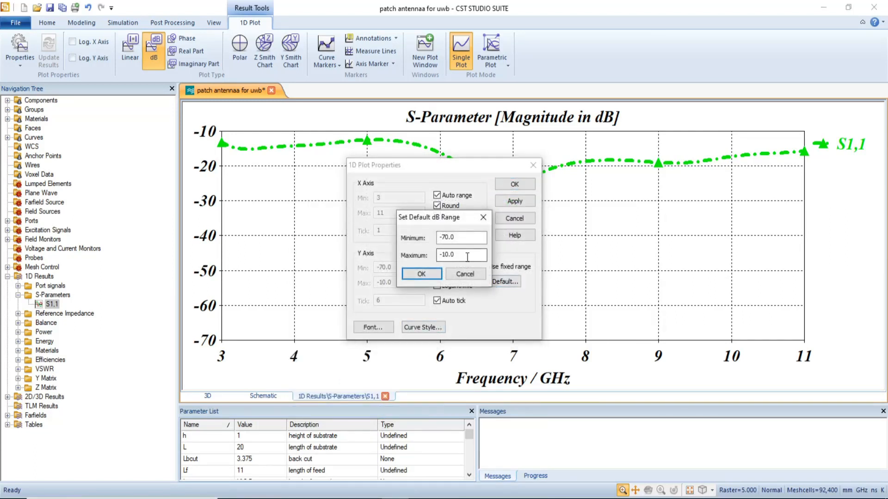
pyautogui.moveTo(444, 254); pyautogui.dragTo(460, 259)
pyautogui.press('BackSpace')
pyautogui.write('0.0')
pyautogui.click(414, 276)
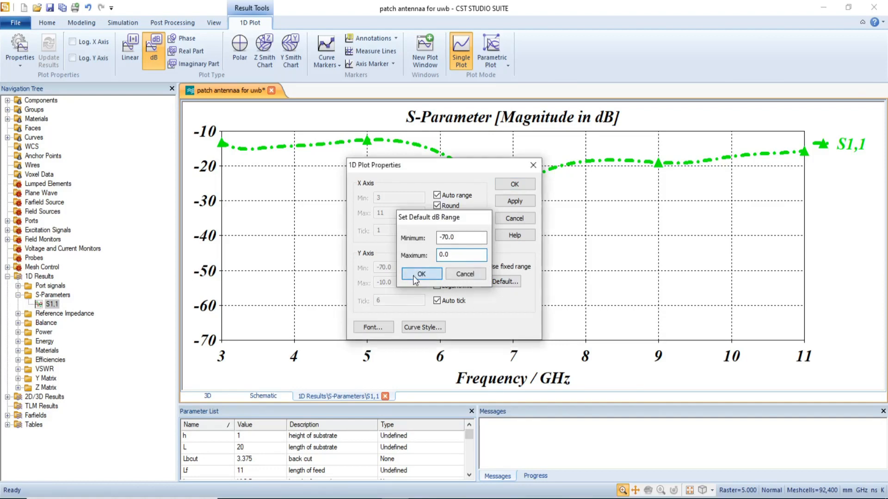
pyautogui.click(512, 186)
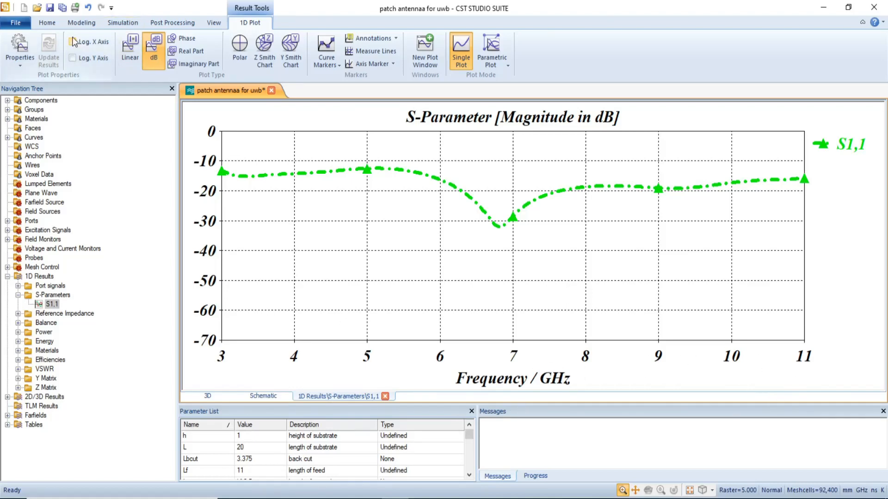
# Open the simulation frequency range settings and close them without changes.
pyautogui.click(85, 26)
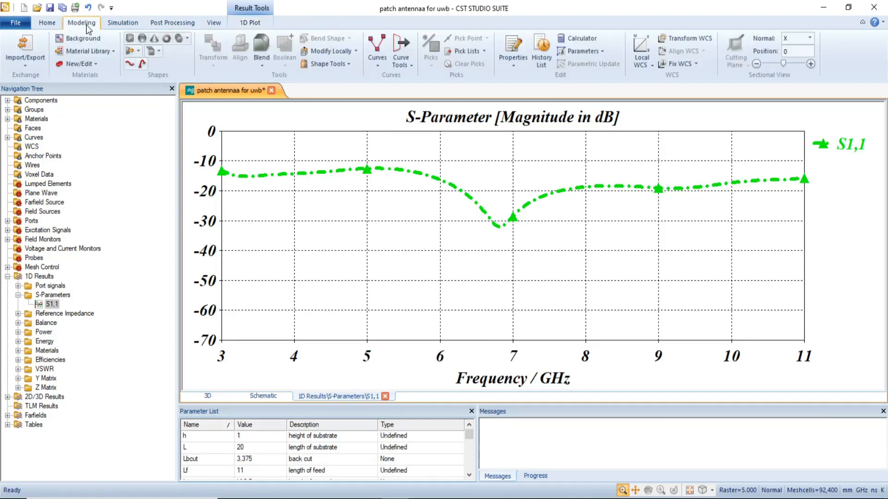
pyautogui.click(122, 24)
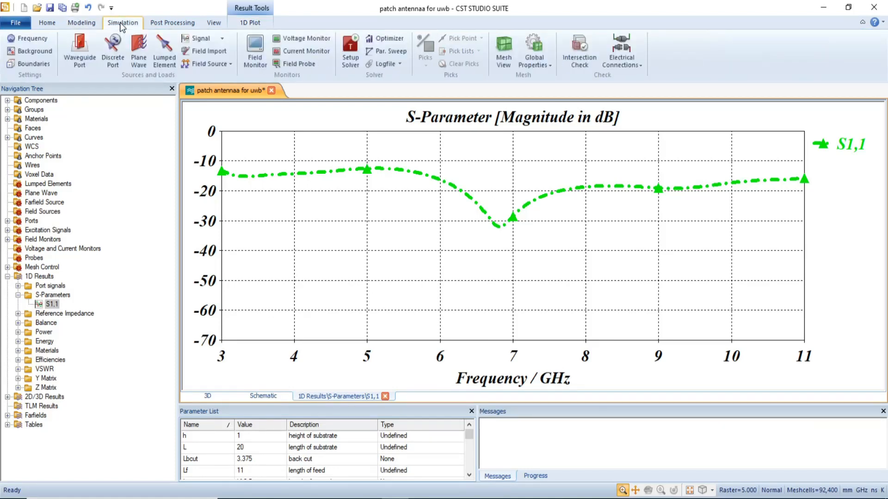
pyautogui.click(29, 41)
pyautogui.click(403, 246)
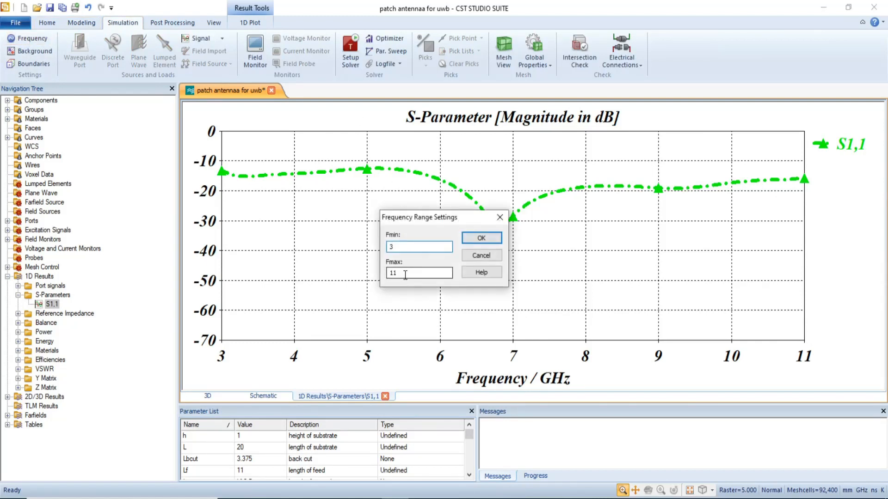
pyautogui.click(484, 257)
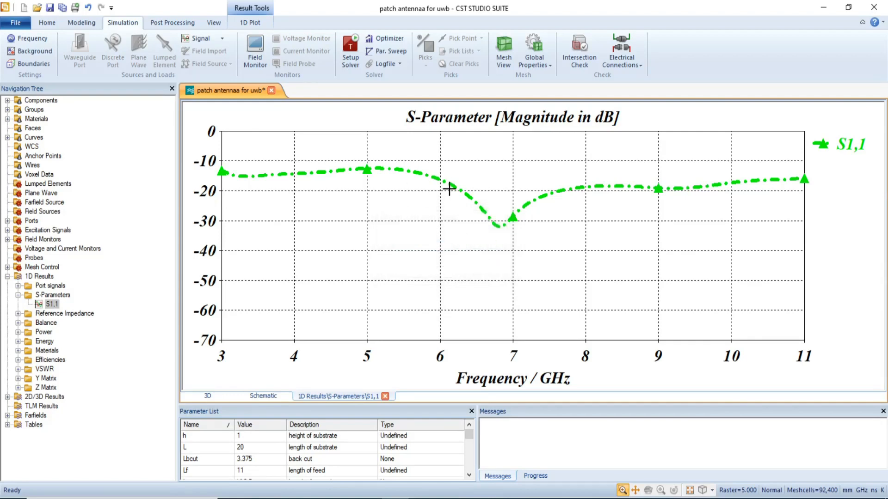